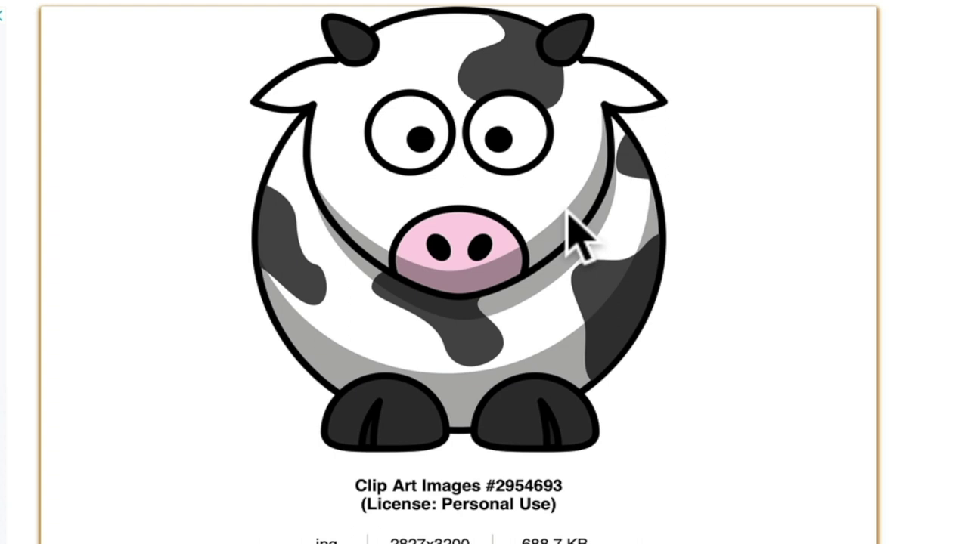
Step: Save the cow clip art from the web page and load clip-art-images-32.jpg from Downloads into Cricut Design Space
right_click(499, 198)
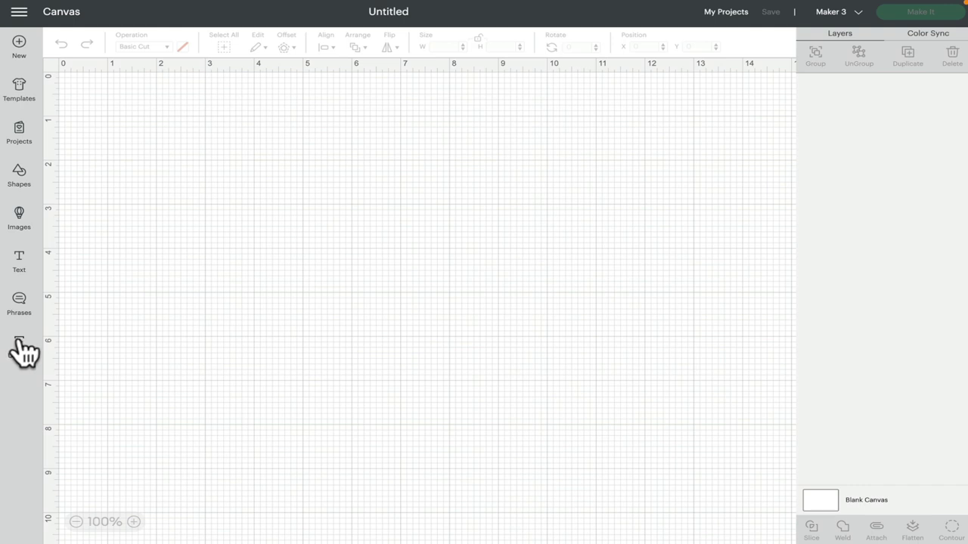
left_click(21, 344)
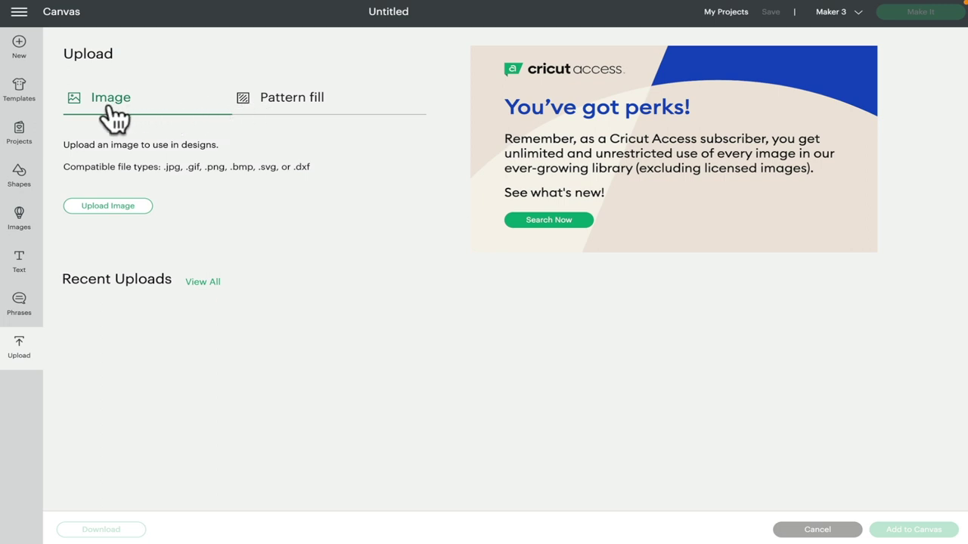
left_click(126, 210)
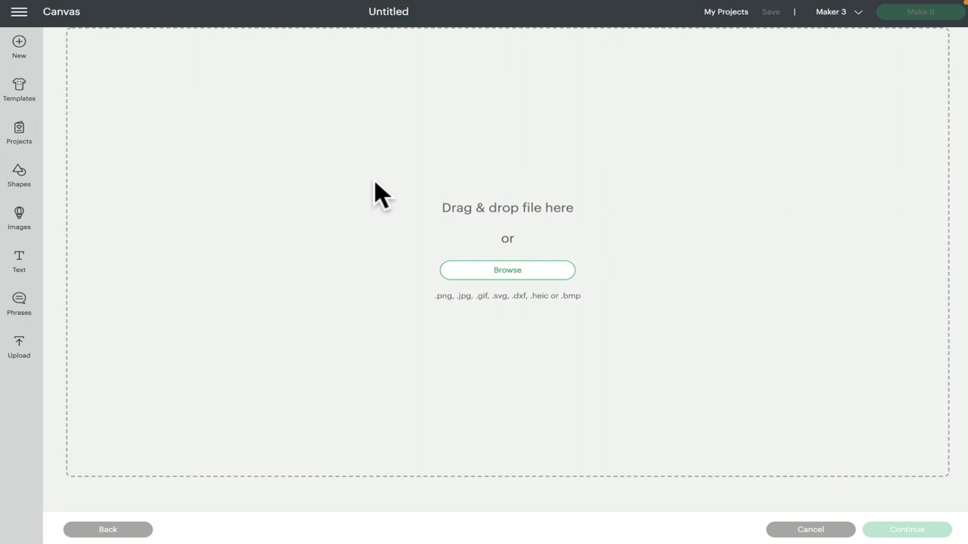
left_click(522, 286)
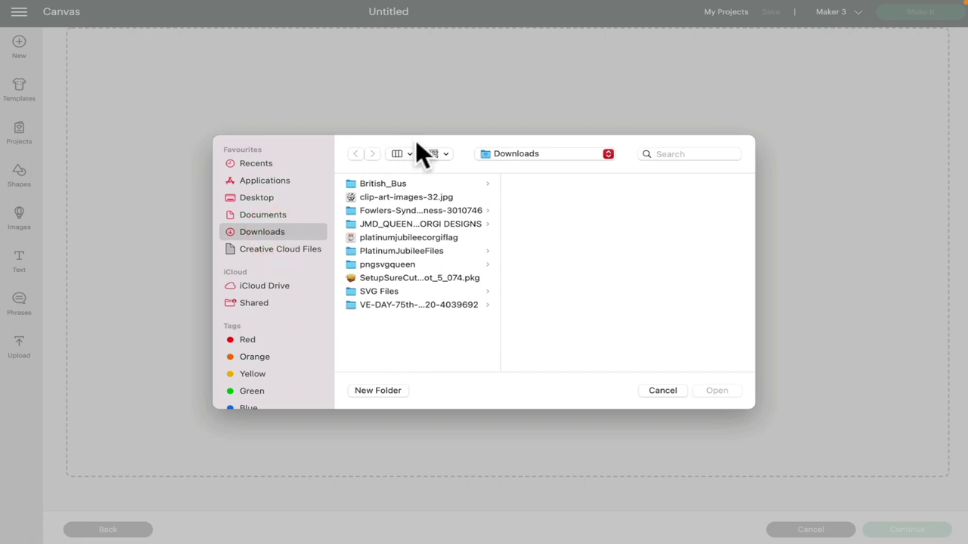
left_click(414, 198)
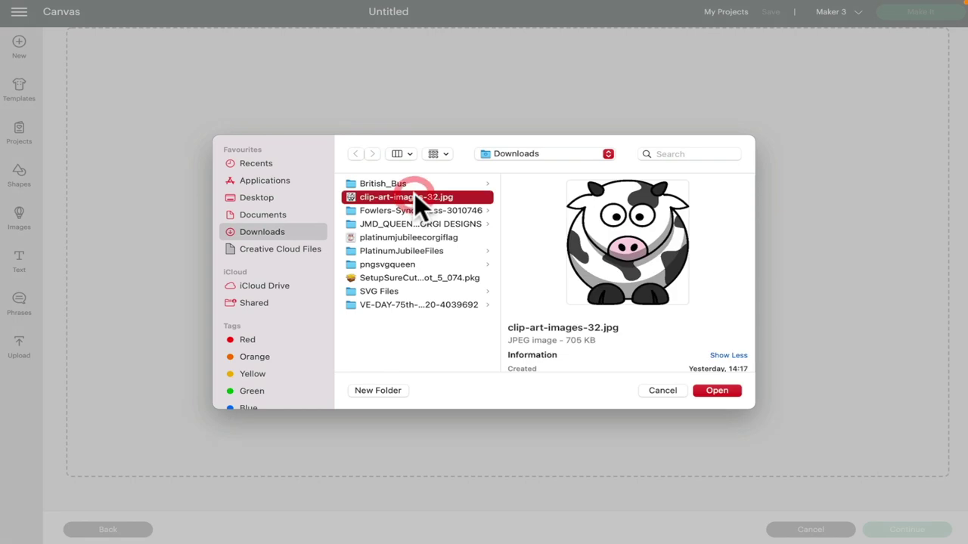
left_click(717, 390)
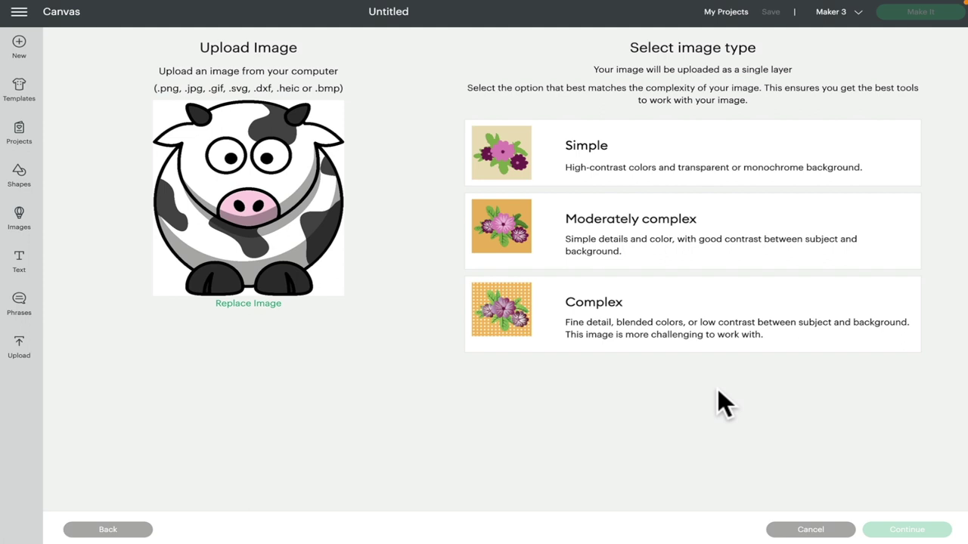
Step: Set the image type to Complex, and check the upload type previews with the background still in place
left_click(686, 331)
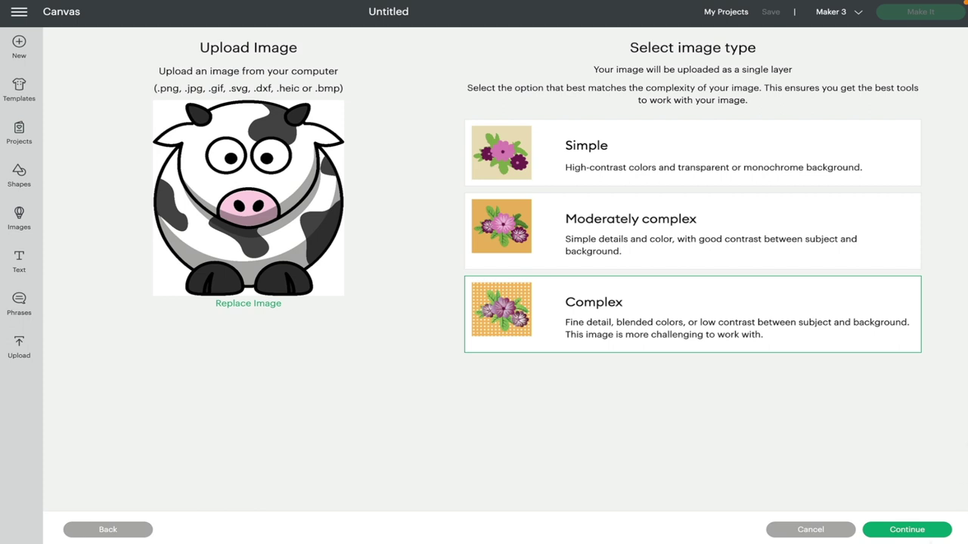
left_click(912, 531)
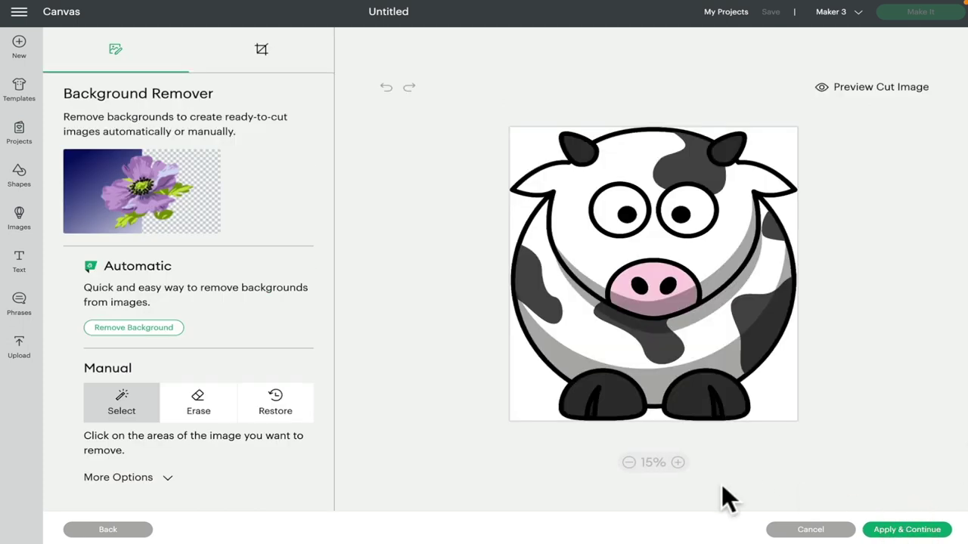
left_click(911, 531)
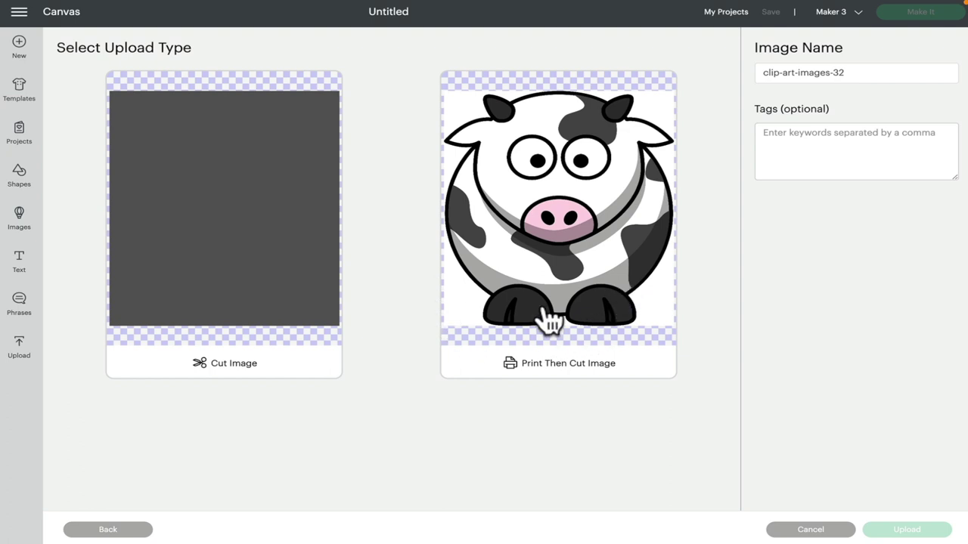
left_click(128, 530)
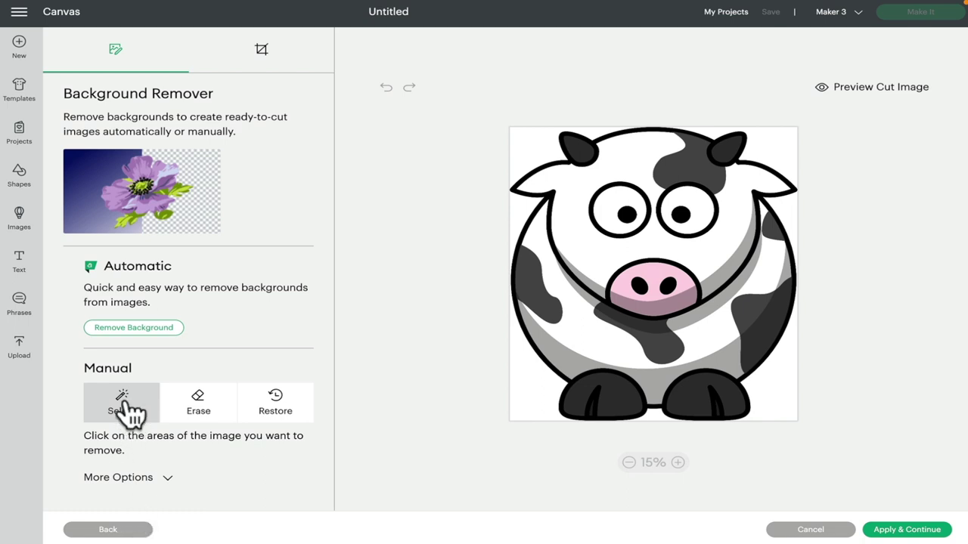
Step: Manually remove the white background areas around the cow, and check the cut and print previews
left_click(528, 141)
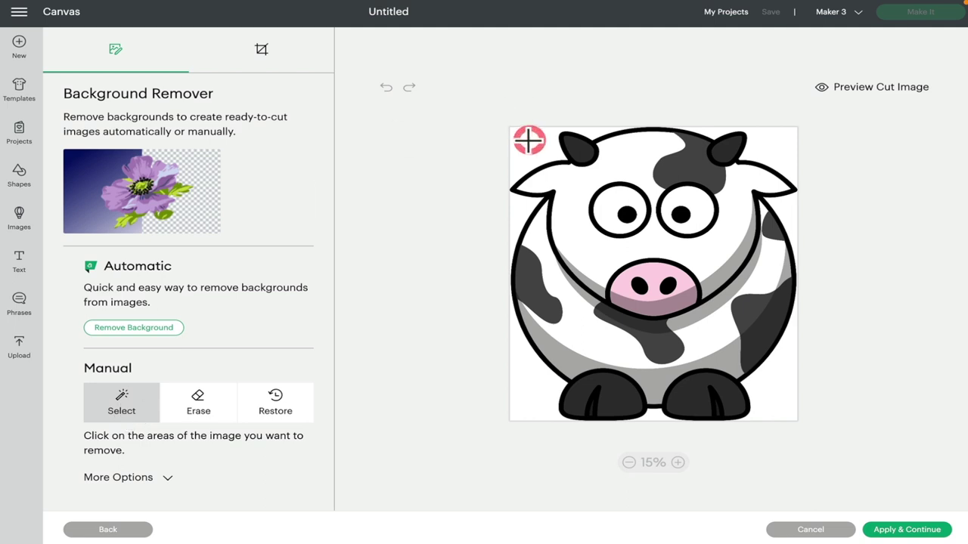
left_click(782, 145)
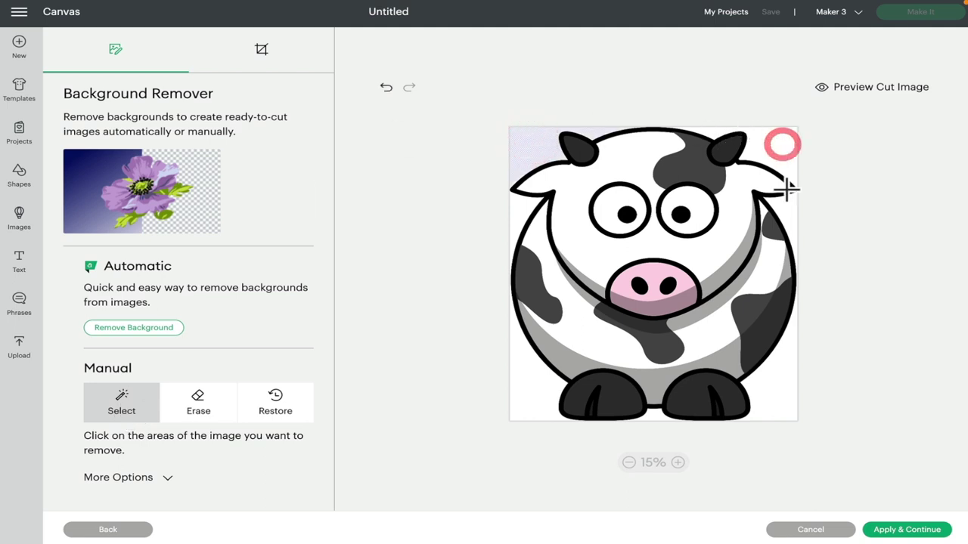
left_click(787, 202)
left_click(778, 388)
left_click(521, 385)
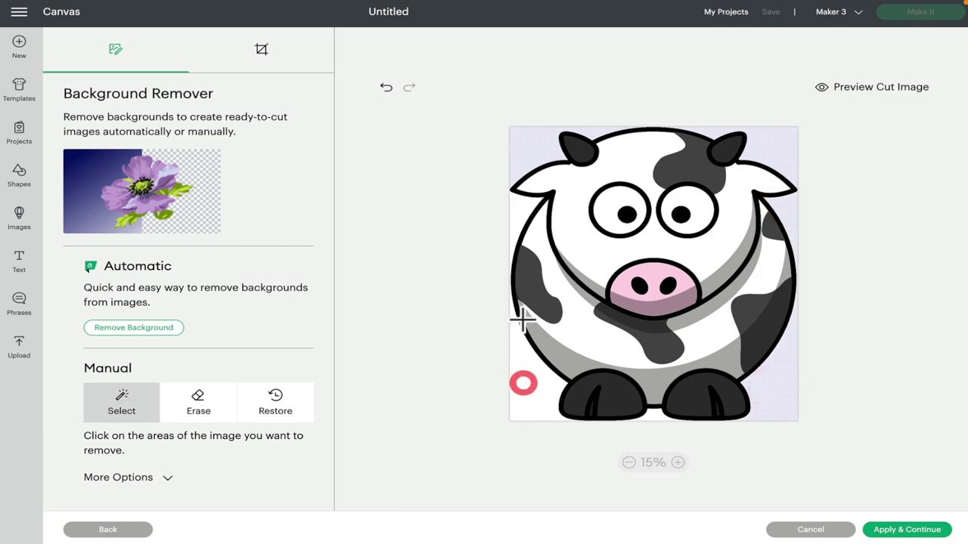
left_click(903, 530)
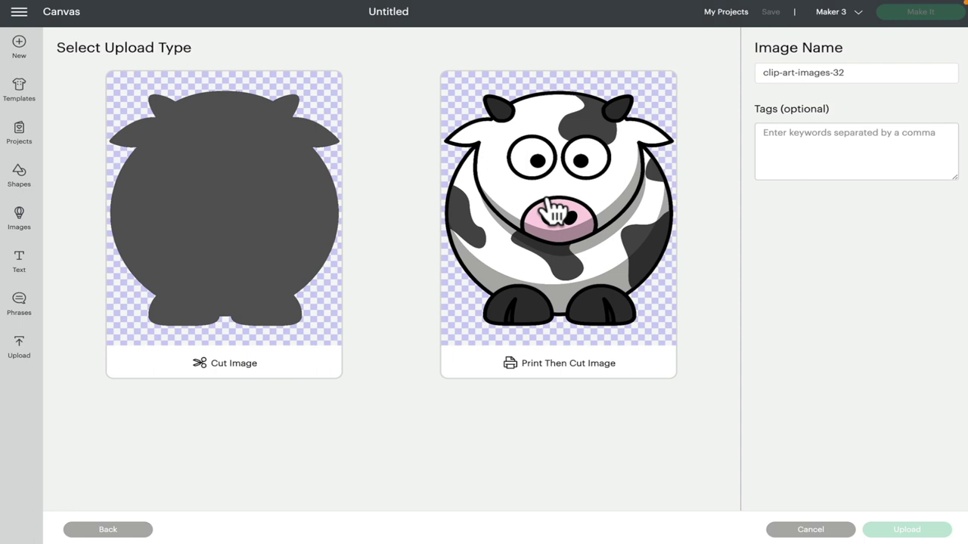
left_click(134, 532)
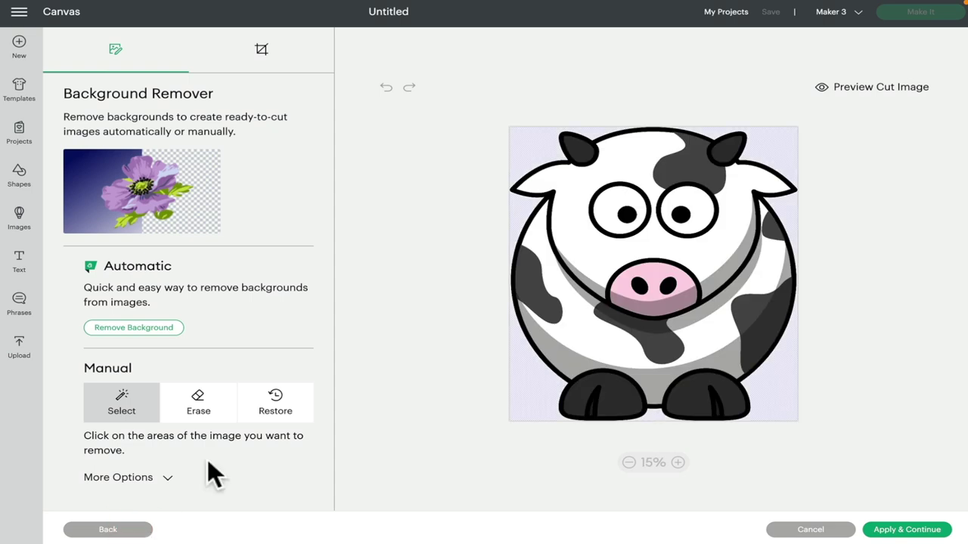
Step: Remove the white areas of the cow's face, body and both eyes with the manual Select tool
left_click(576, 187)
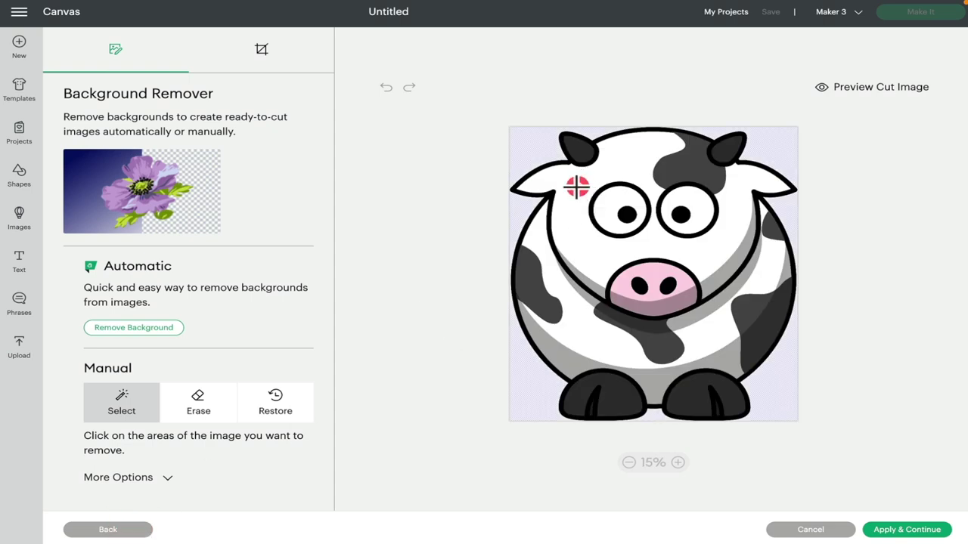
left_click(537, 240)
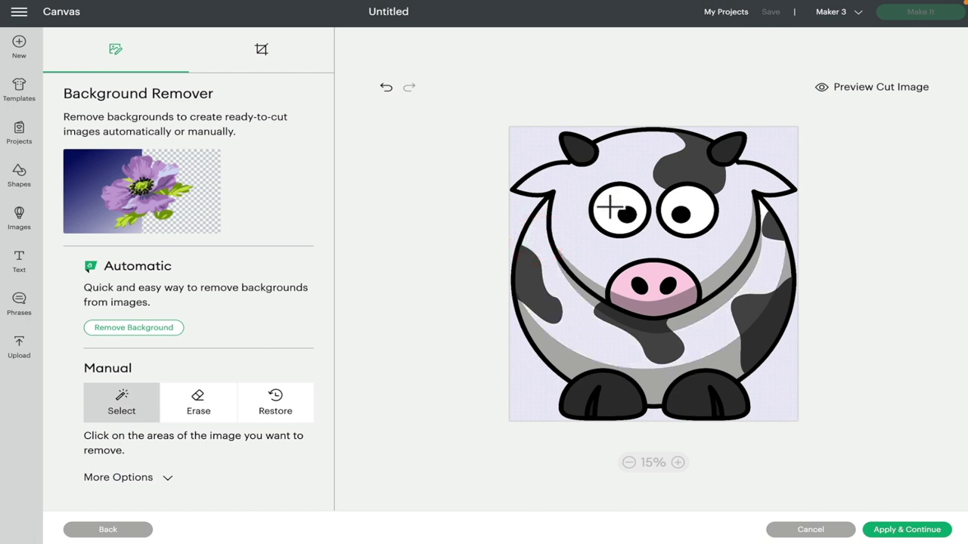
left_click(612, 199)
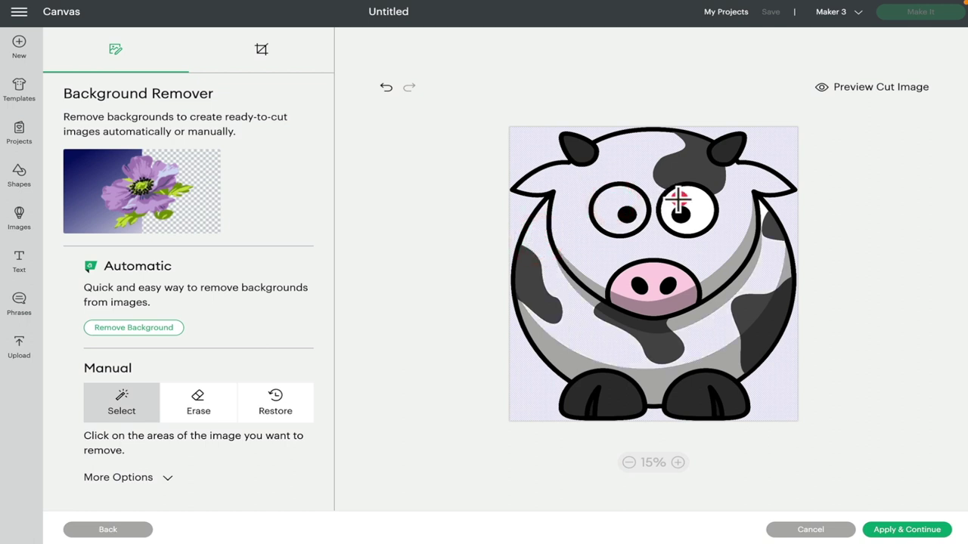
left_click(677, 198)
left_click(760, 209)
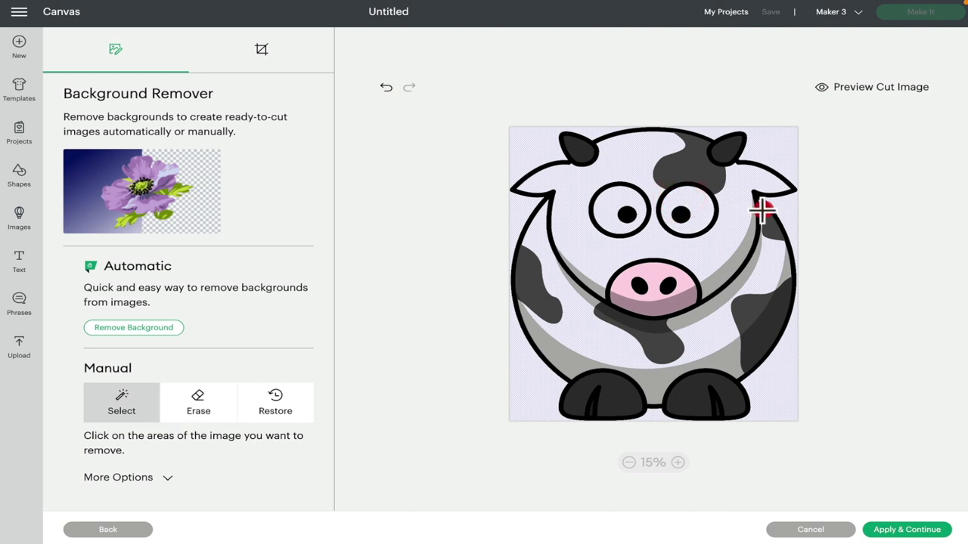
Step: Remove the grey shading around the cow's face and body and both pink tones of the nose
left_click(685, 320)
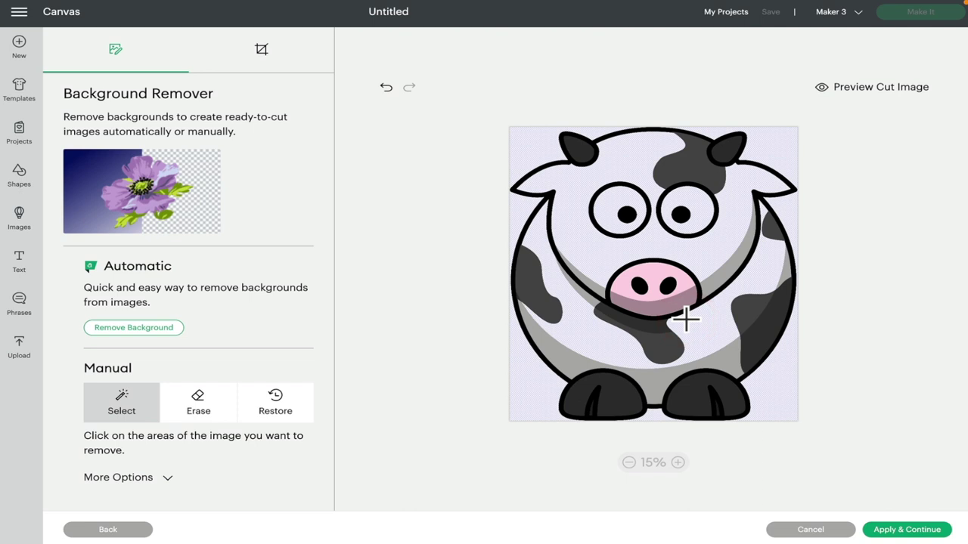
left_click(714, 277)
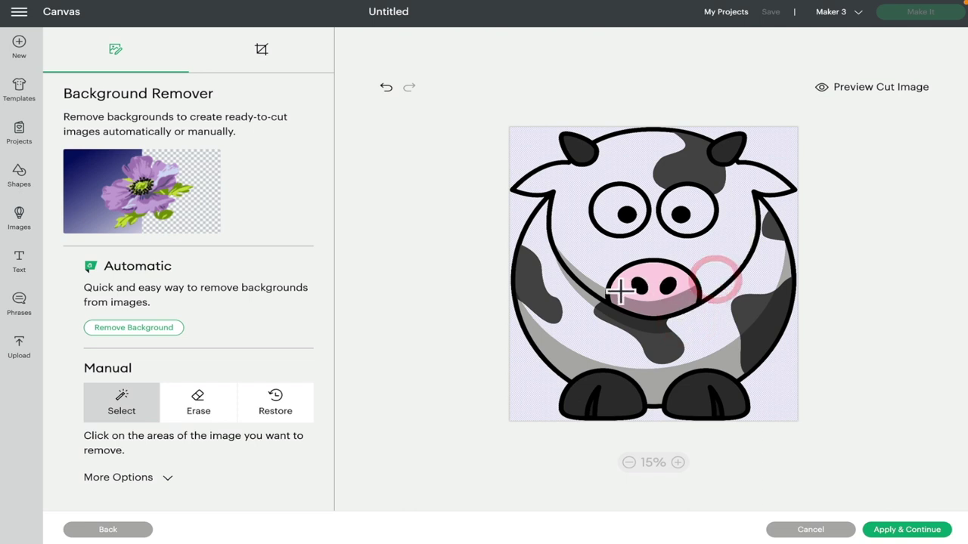
left_click(597, 286)
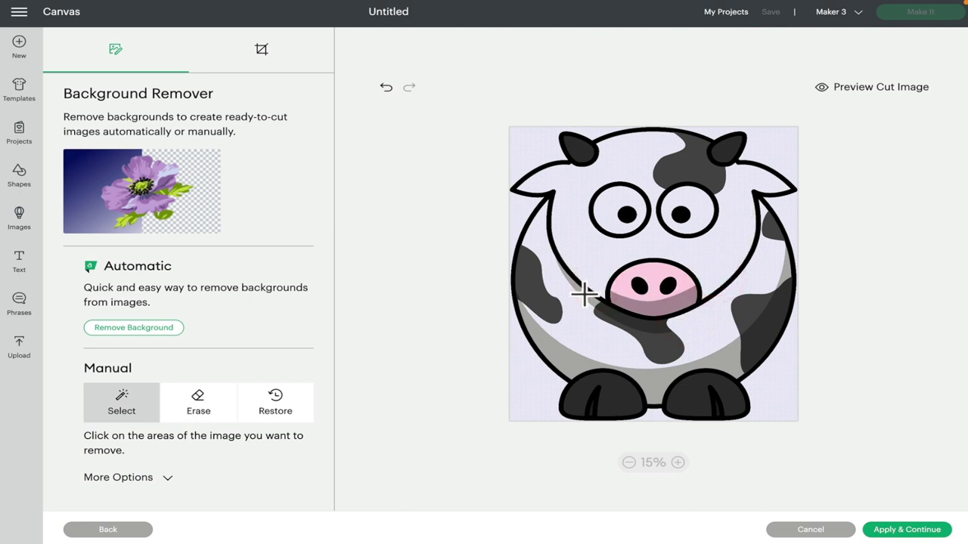
left_click(582, 293)
left_click(558, 352)
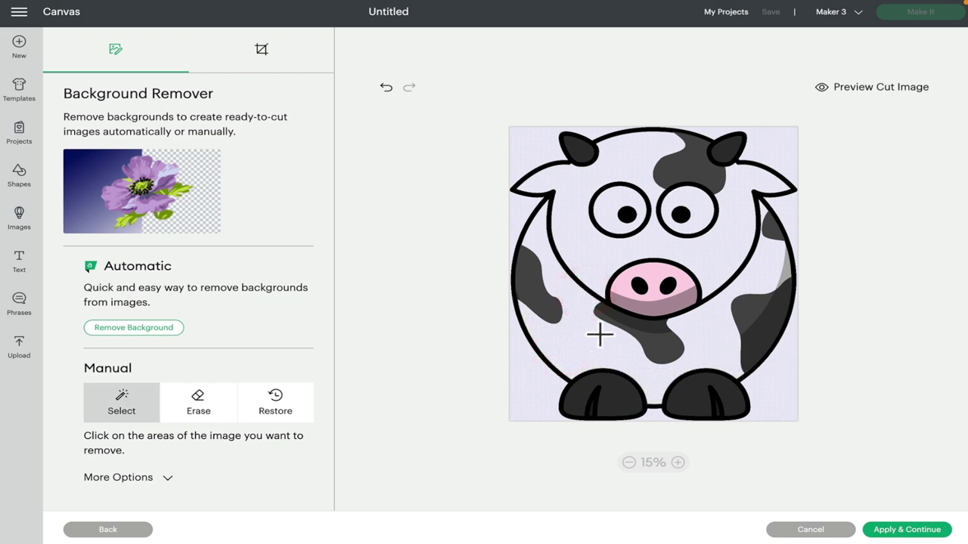
left_click(650, 304)
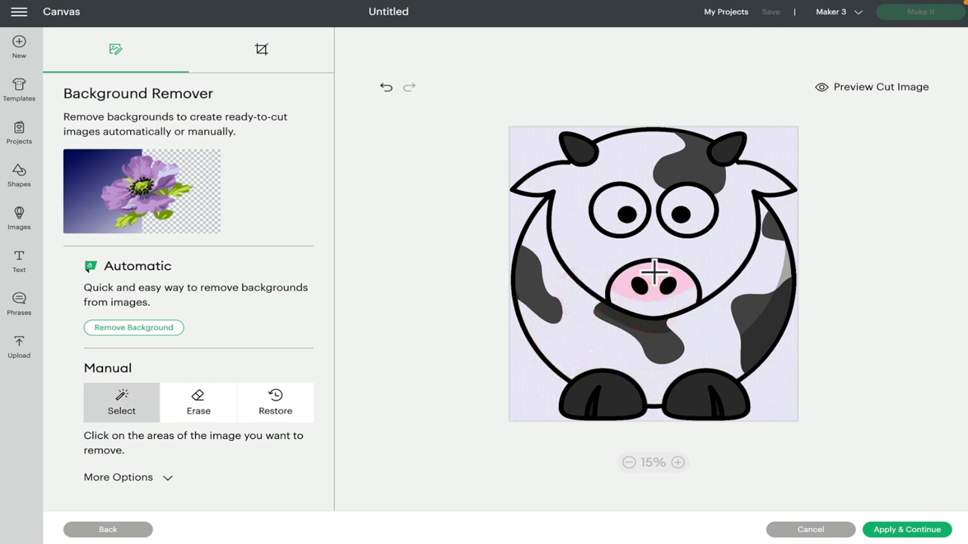
left_click(655, 271)
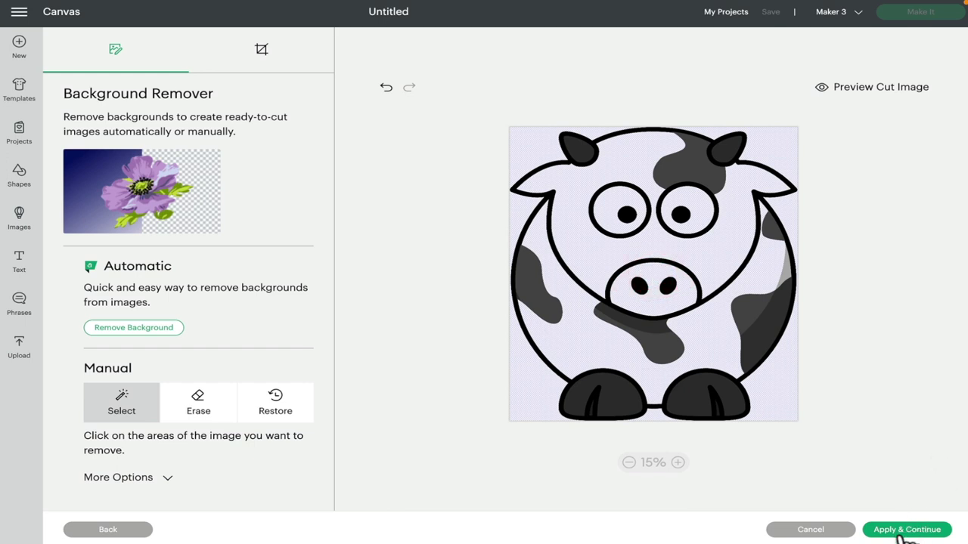
left_click(787, 270)
Step: Check the upload type previews of the cow outline, and return to the Background Remover to restore the removed areas
left_click(905, 531)
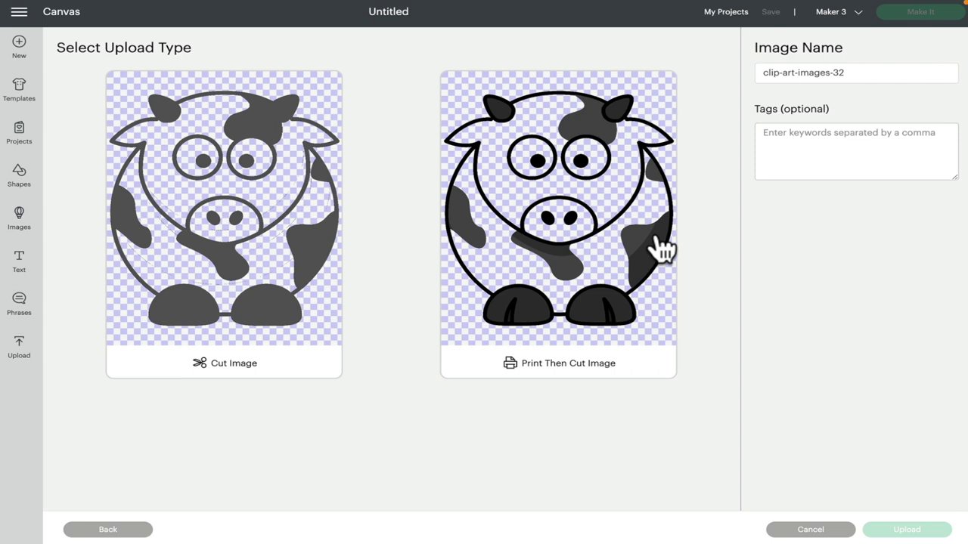
left_click(109, 530)
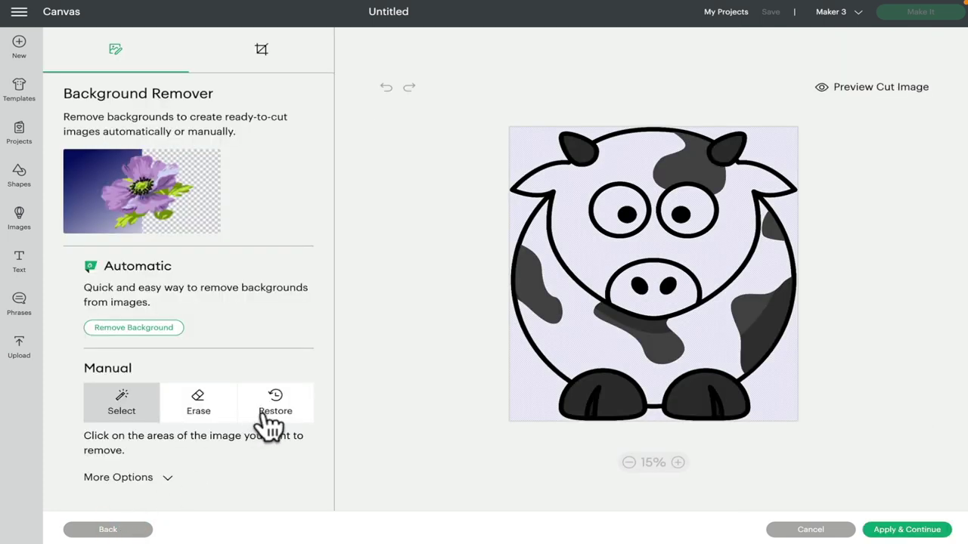
left_click(289, 404)
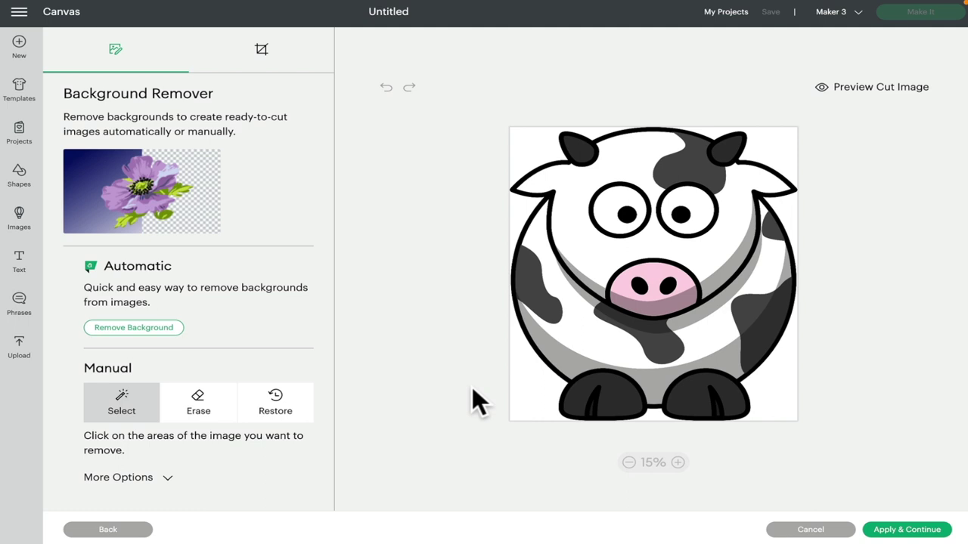
Step: Remove the cow image's background automatically, and check how the cut and print versions look
left_click(145, 333)
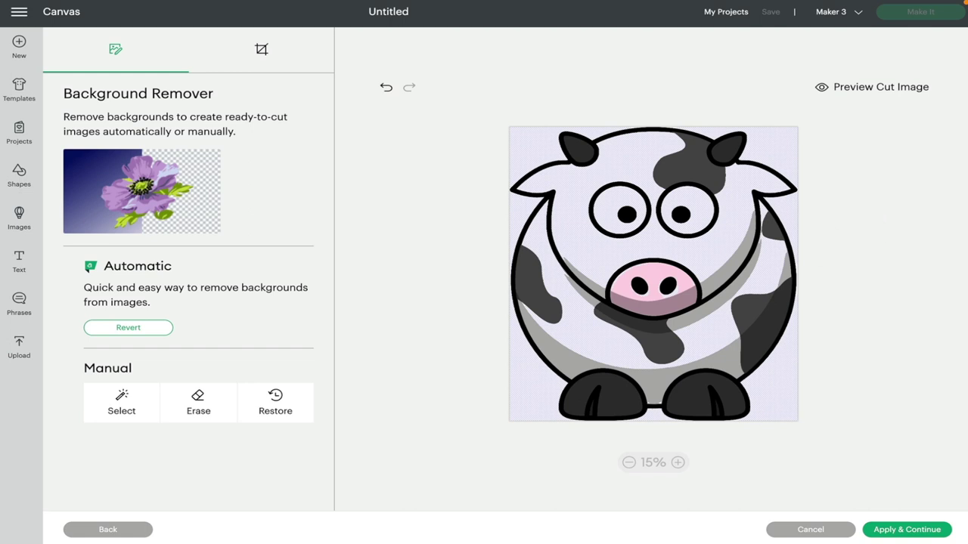
left_click(913, 532)
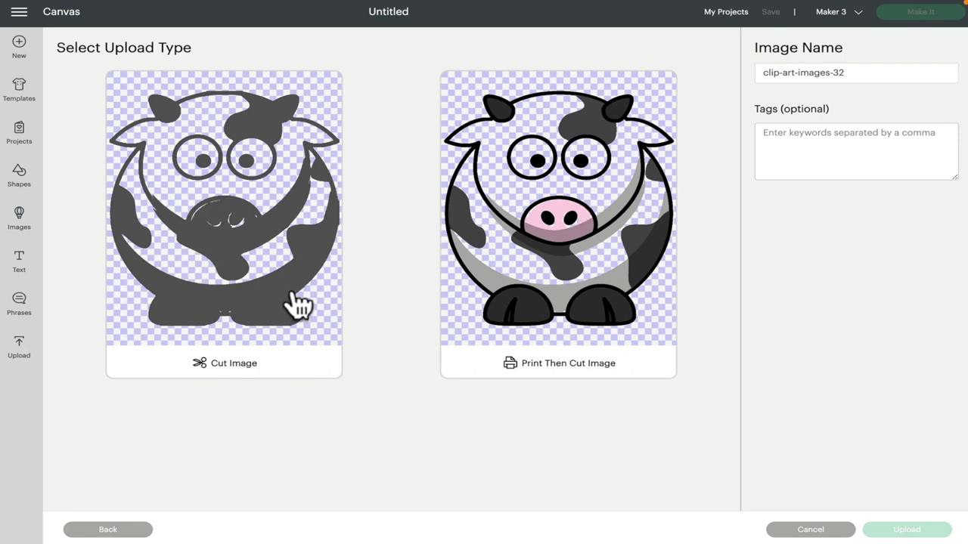
left_click(126, 530)
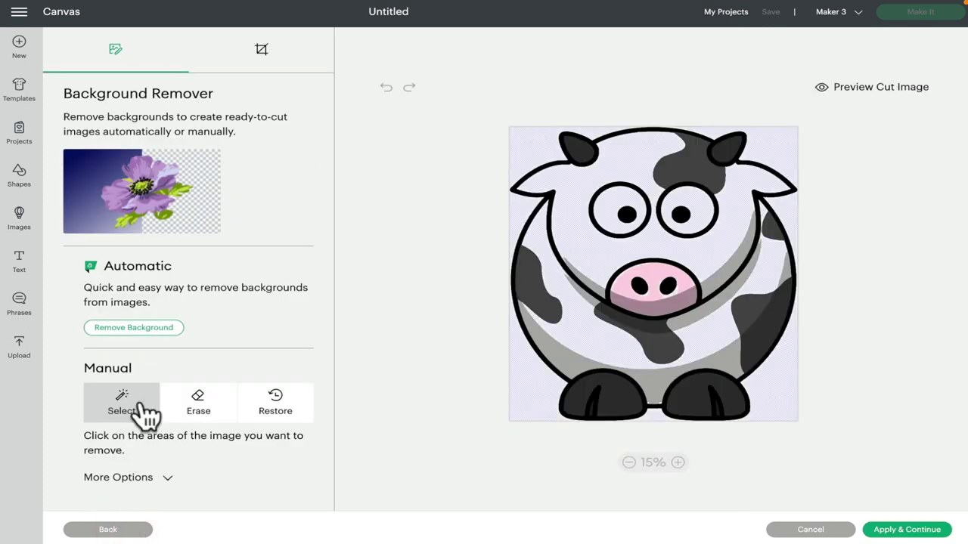
Step: Manually remove the remaining grey shading and both pink tones of the nose, and apply the result to continue to the upload type choice
left_click(569, 361)
left_click(586, 296)
left_click(599, 284)
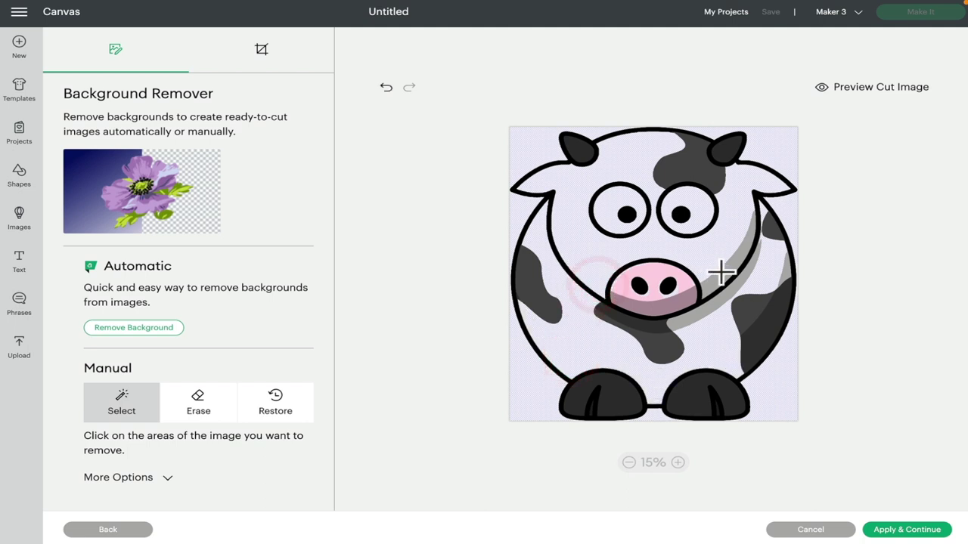
left_click(722, 272)
left_click(713, 307)
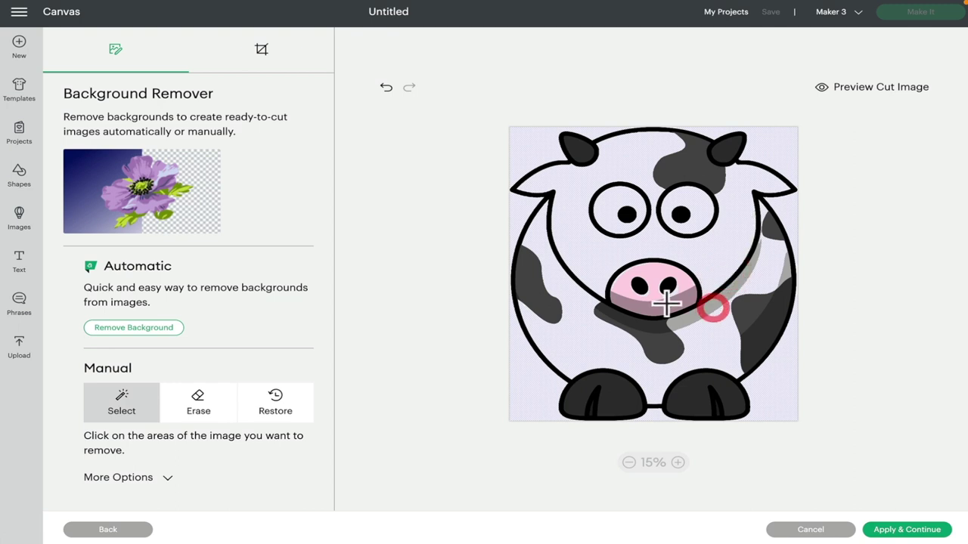
left_click(653, 304)
left_click(650, 268)
left_click(788, 271)
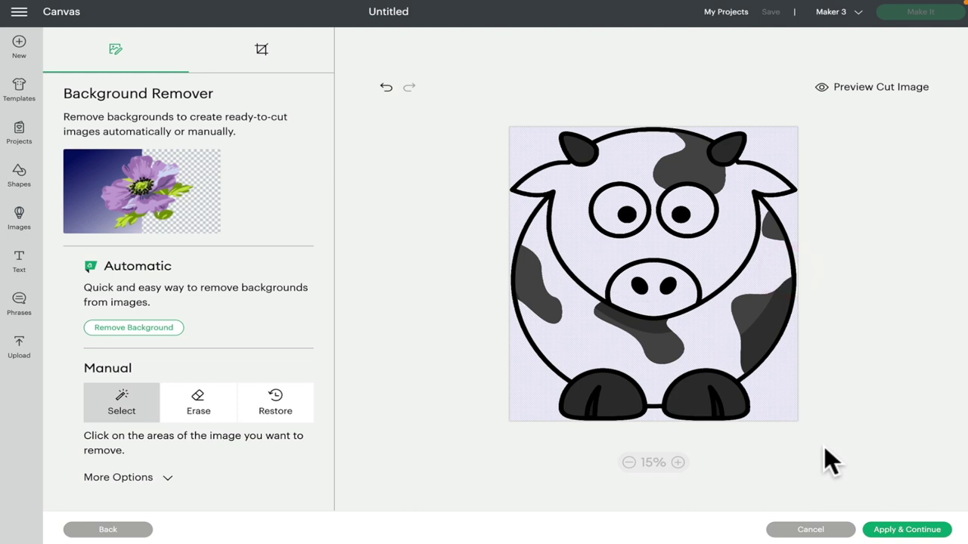
left_click(906, 529)
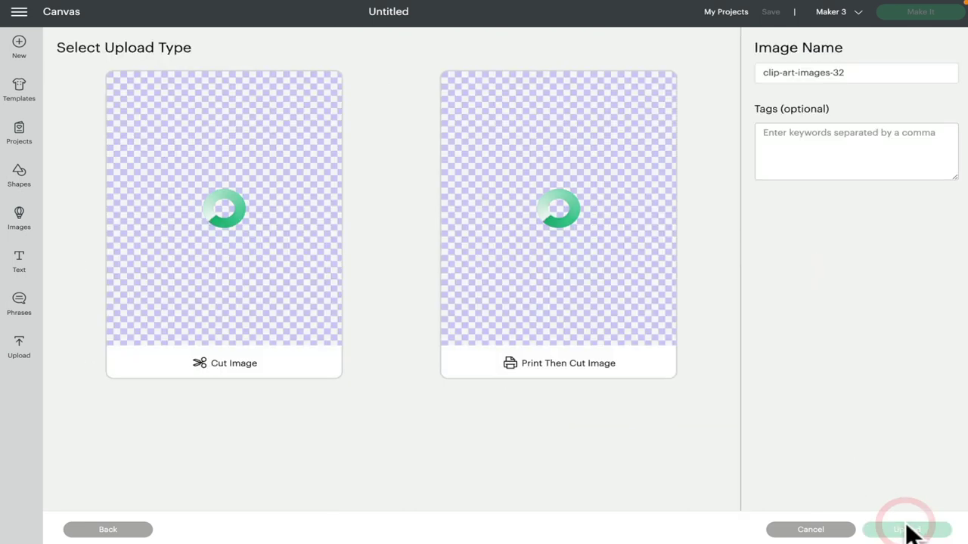
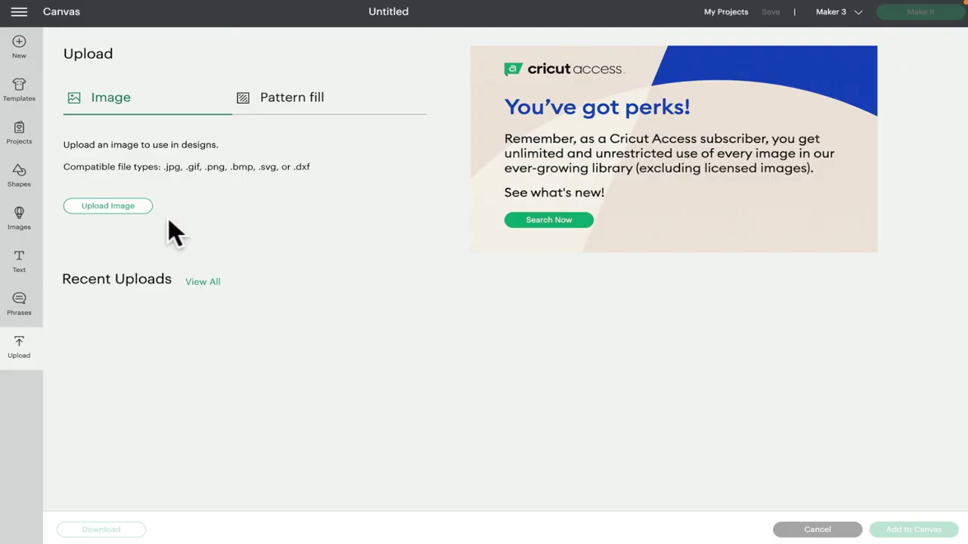
Step: Load 3.png from the PNG folder of Easter-Gnome-SVG-Bundle in Downloads as a new image upload
left_click(129, 205)
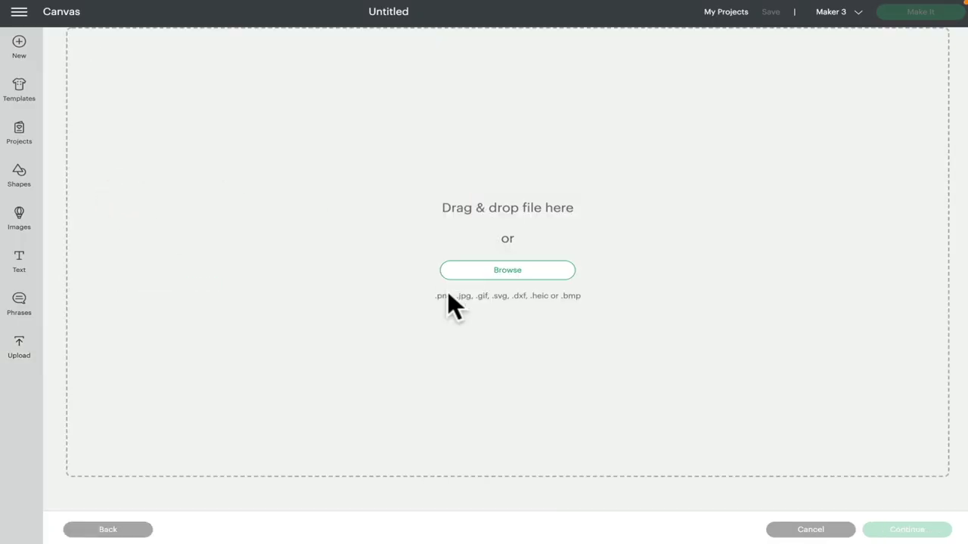
left_click(507, 266)
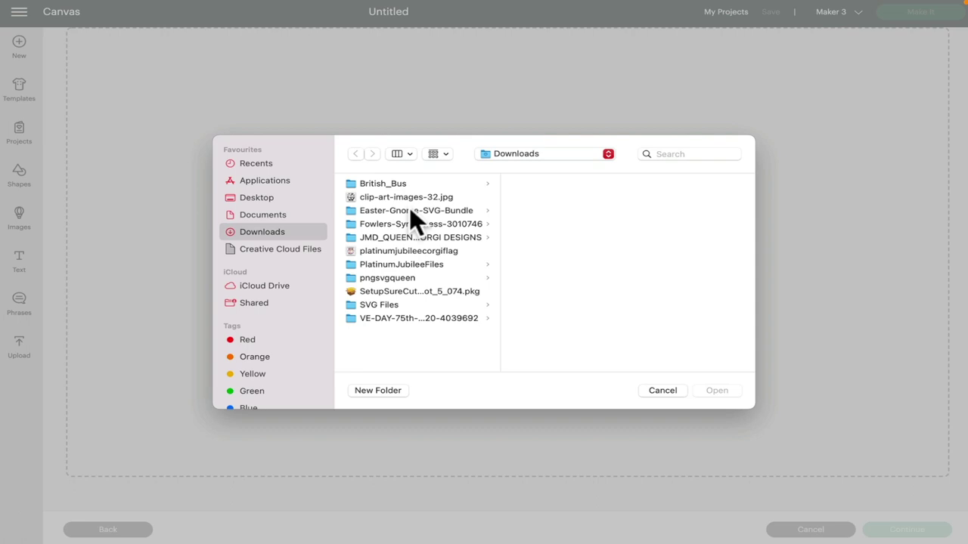
left_click(415, 214)
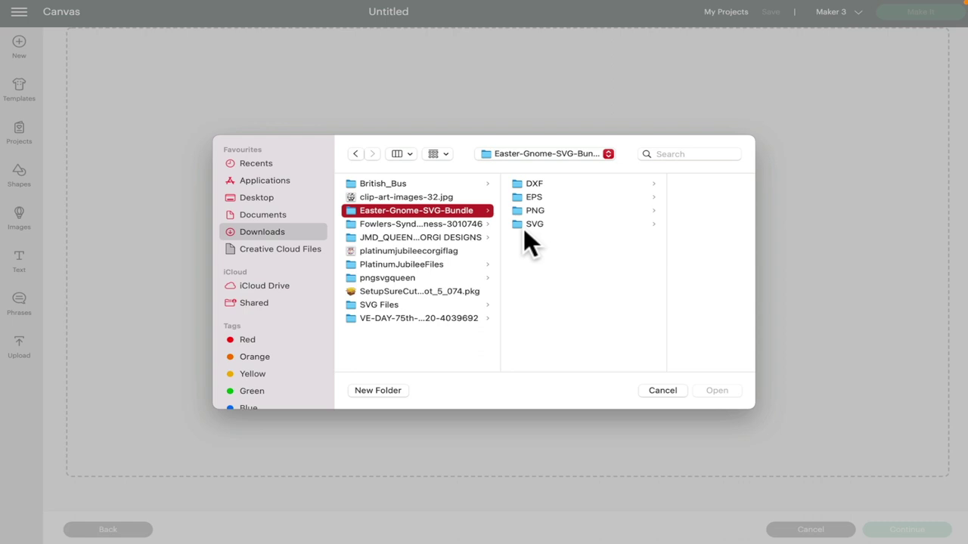
left_click(541, 210)
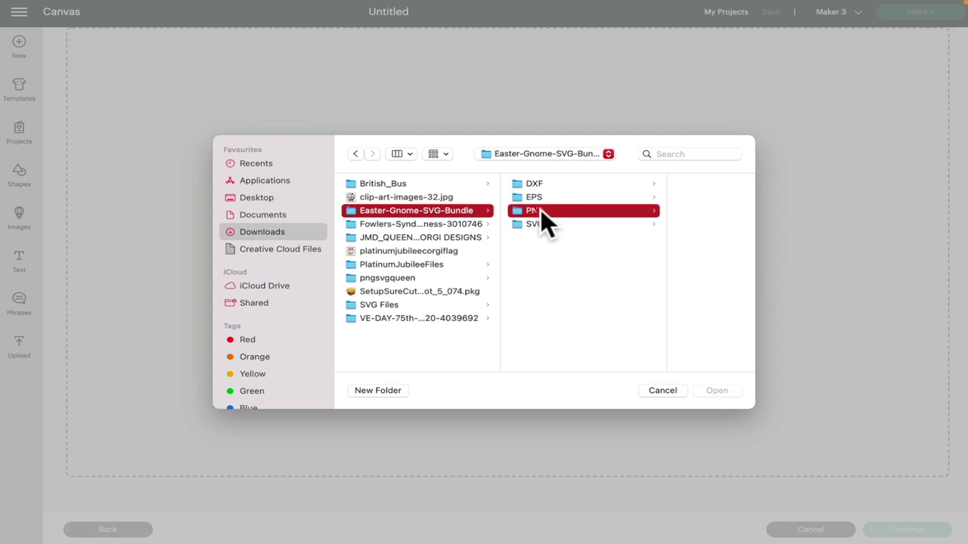
left_click(628, 210)
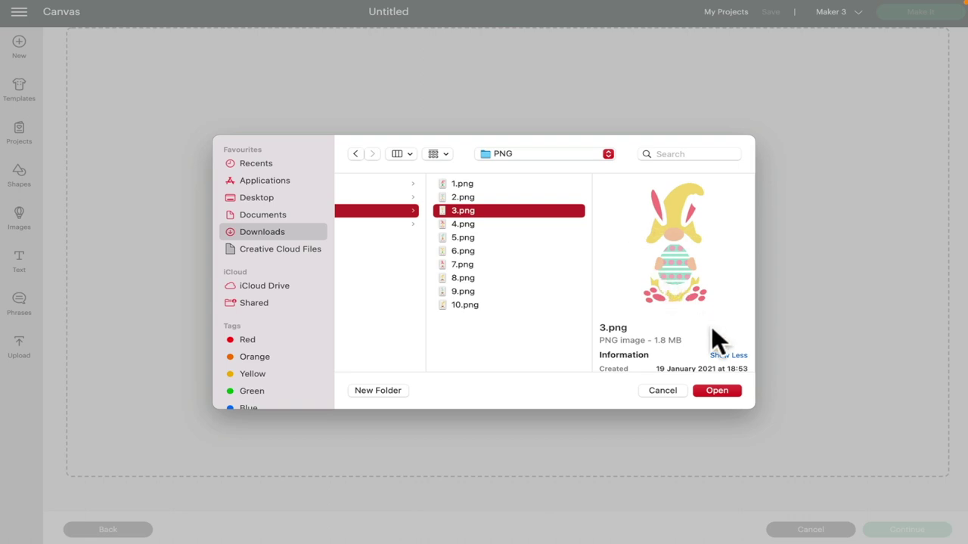
left_click(716, 389)
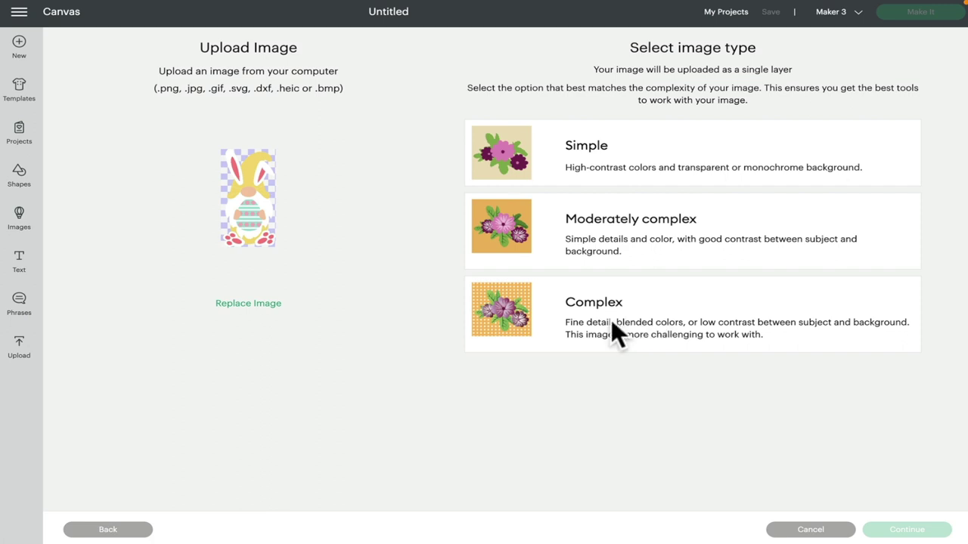
Step: Set the gnome's image type to Complex, and continue to the upload type choice without removing any areas
left_click(612, 323)
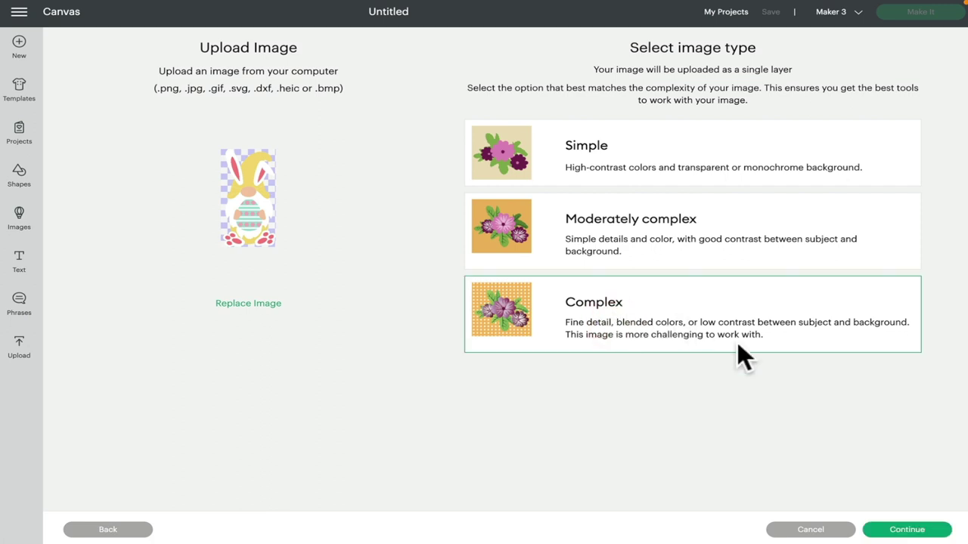
left_click(915, 531)
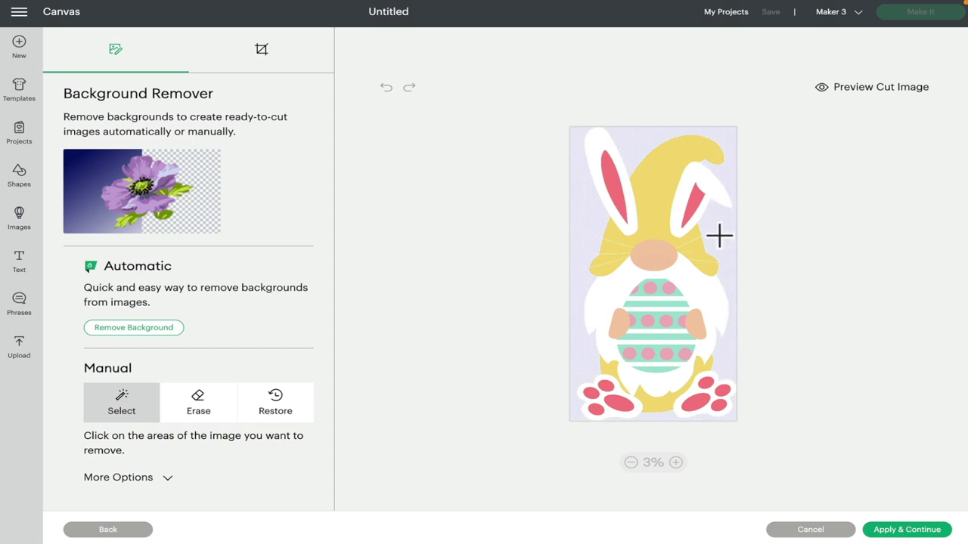
left_click(899, 530)
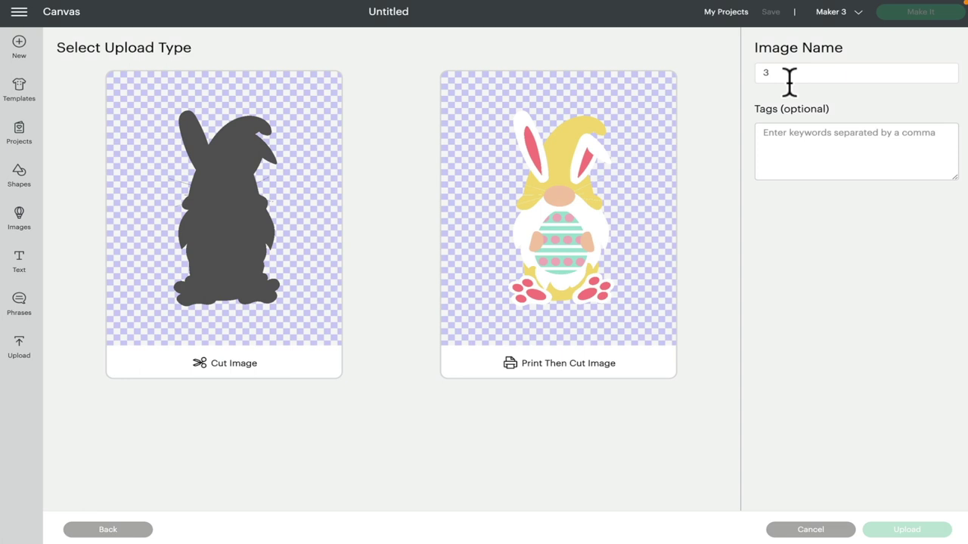
Step: Choose Print Then Cut Image as the gnome's upload type and name the image "easter"
key("Tab")
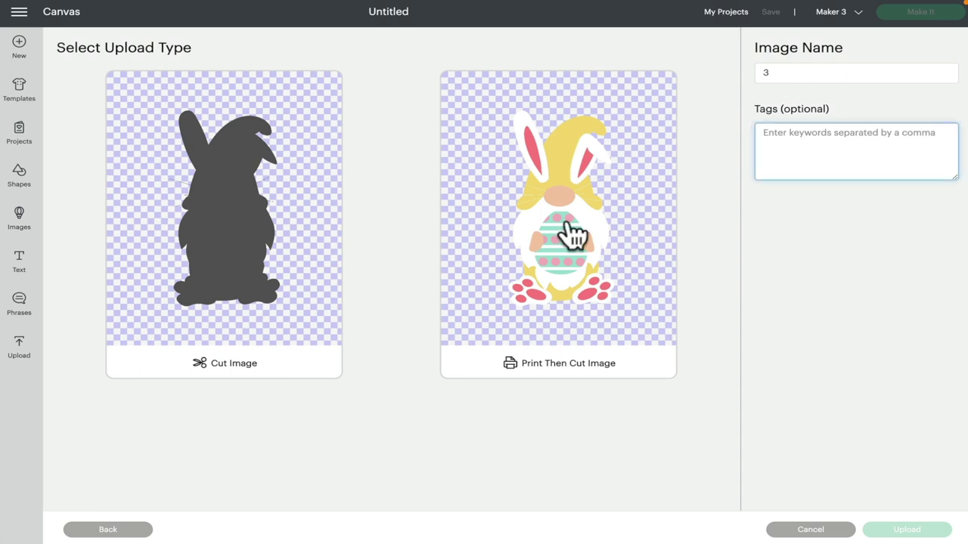
left_click(573, 237)
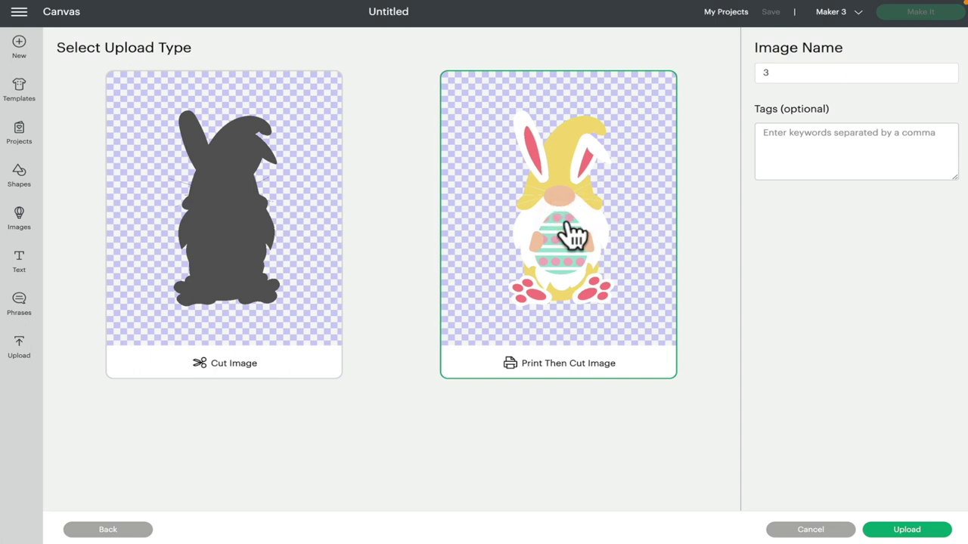
left_click(845, 150)
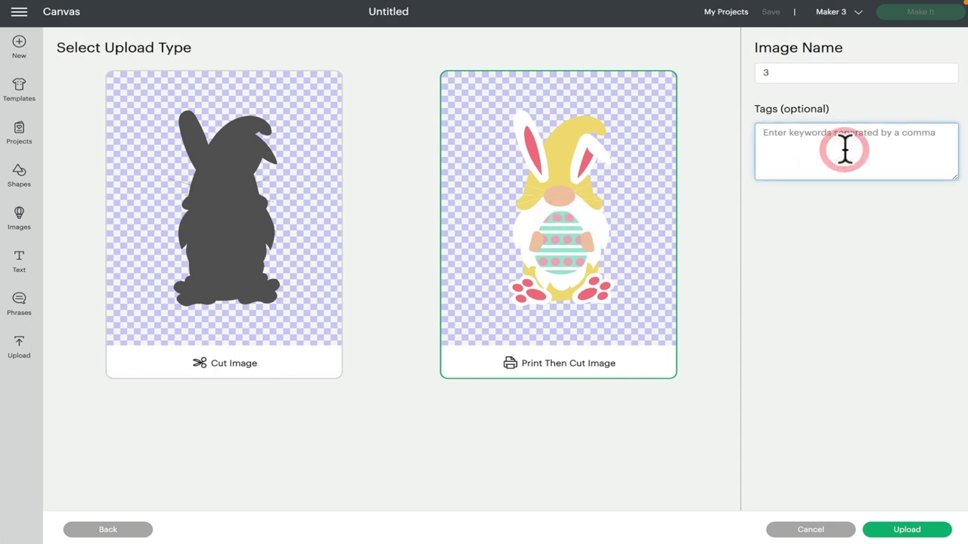
left_click(756, 66)
key("BackSpace")
left_click(756, 65)
type("easter")
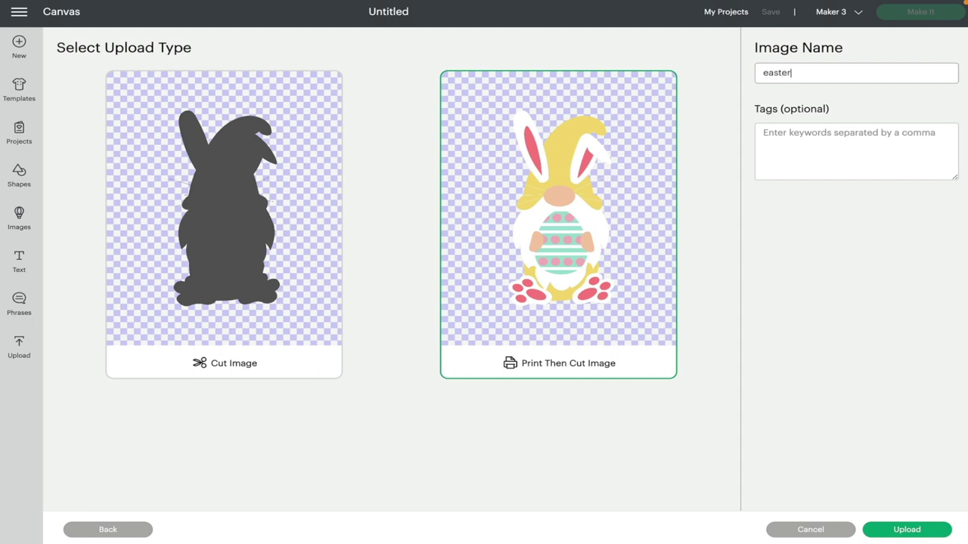
Step: Tag the gnome image with "easter print" and upload it
left_click(779, 145)
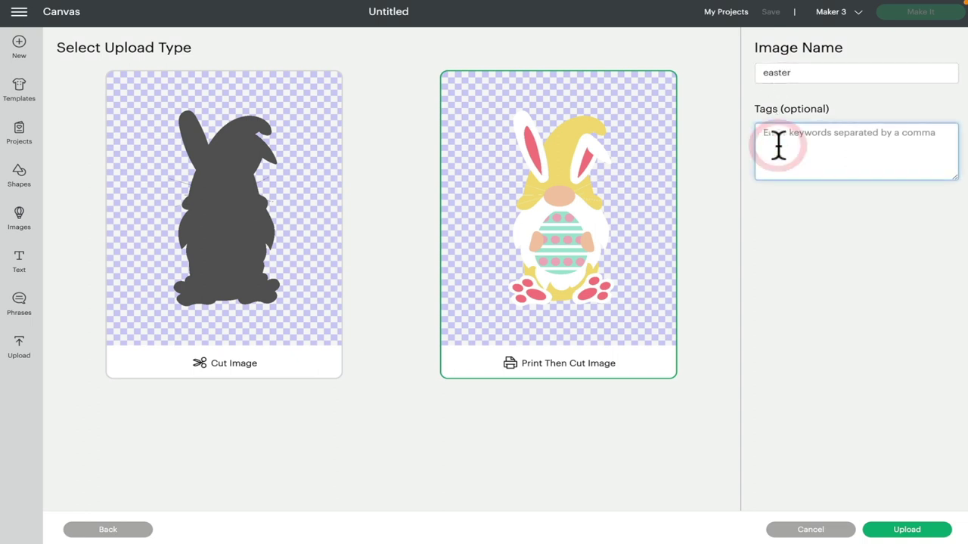
type("easte")
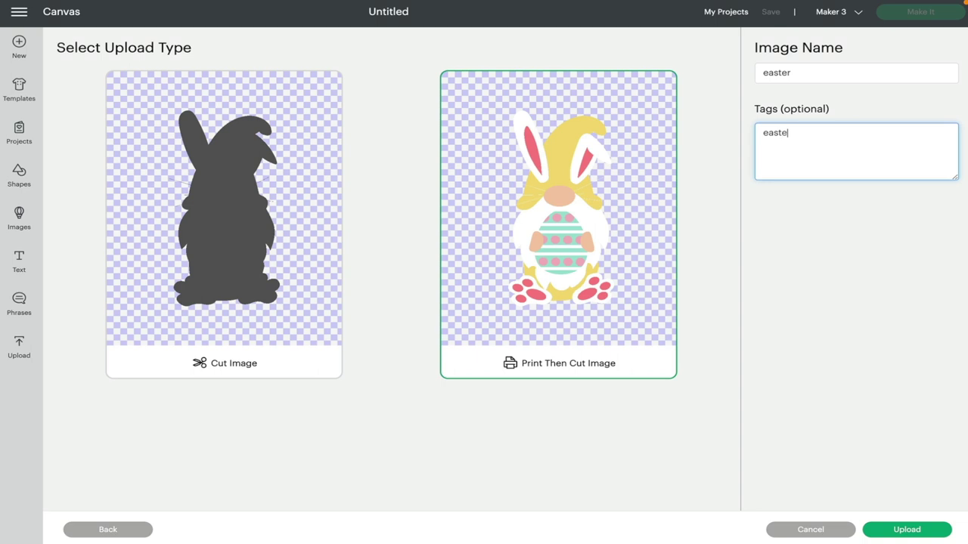
type("r print")
left_click(915, 531)
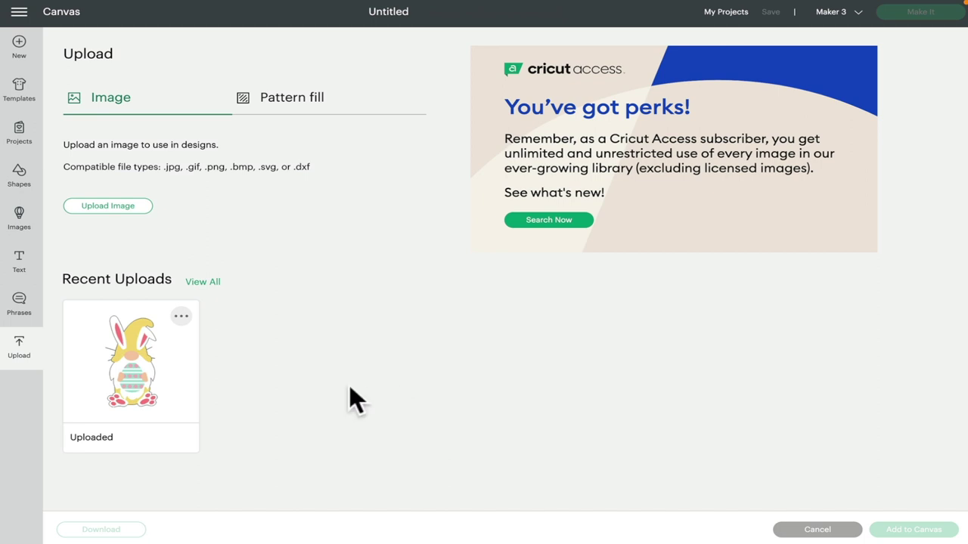
Step: Check the uploaded gnome's details in the recent uploads, and close them again
left_click(178, 319)
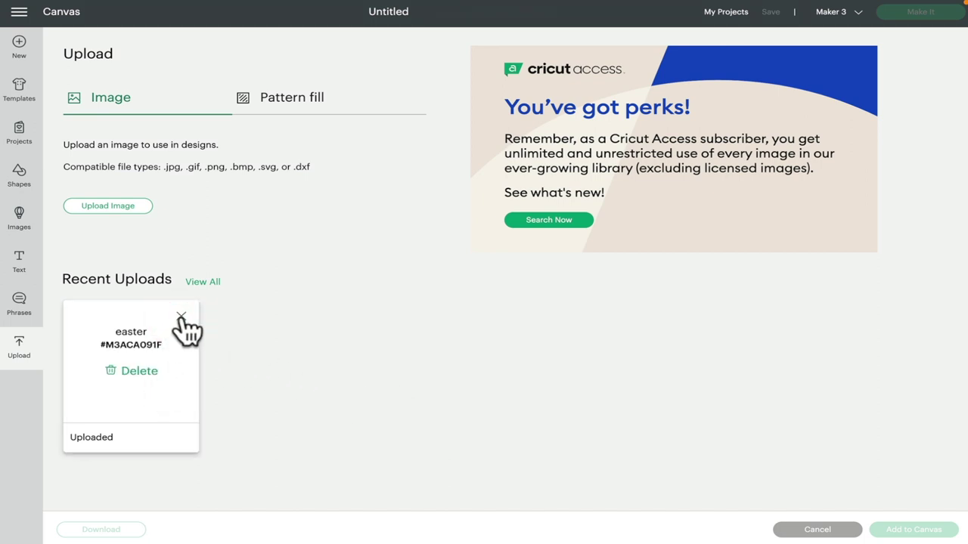
left_click(182, 318)
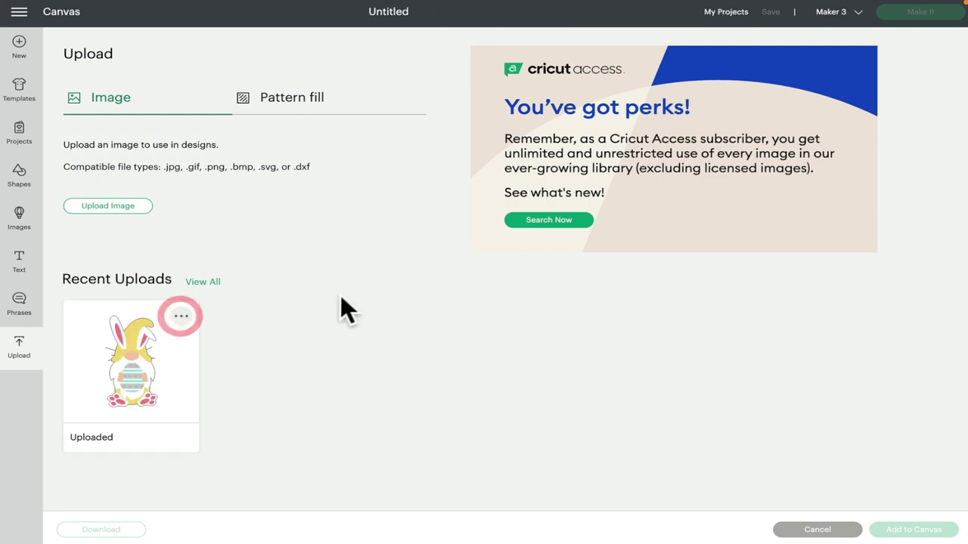